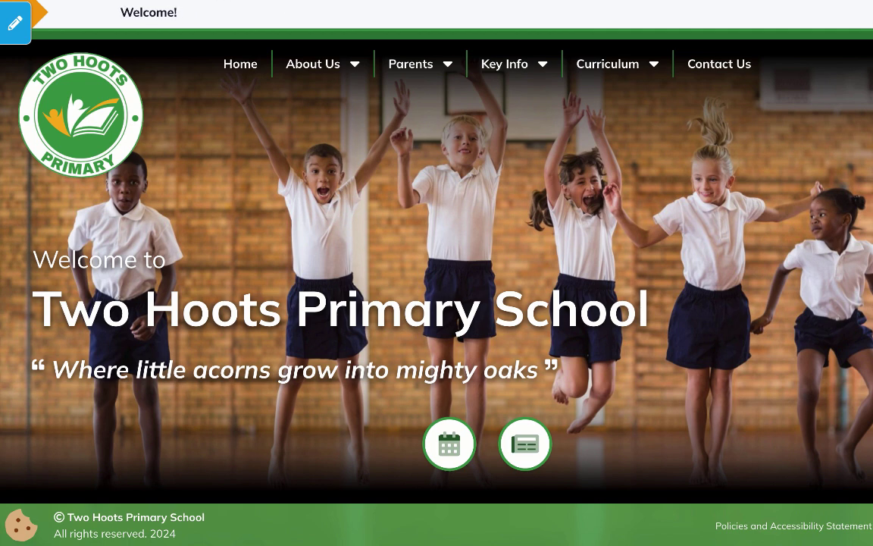
Open the school website's login page and sign in to the CMS dashboard
key(ctrl+l)
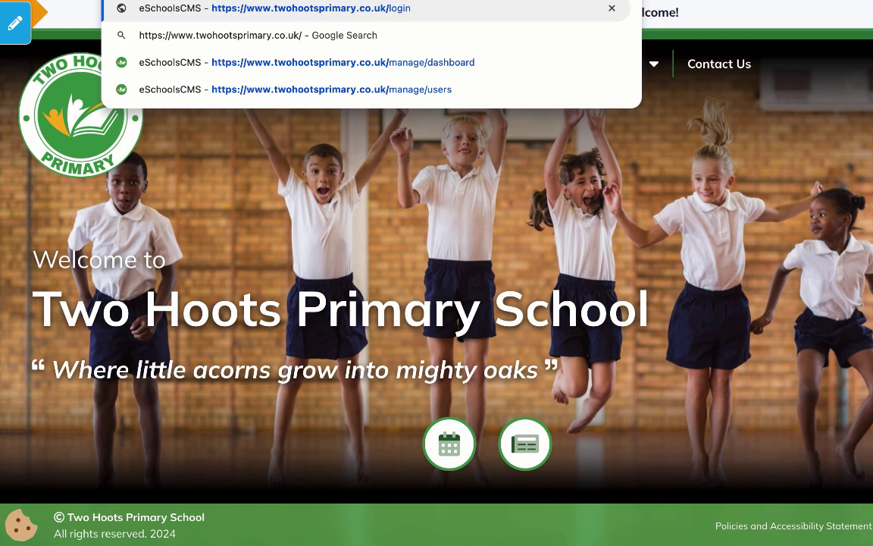
click(452, 281)
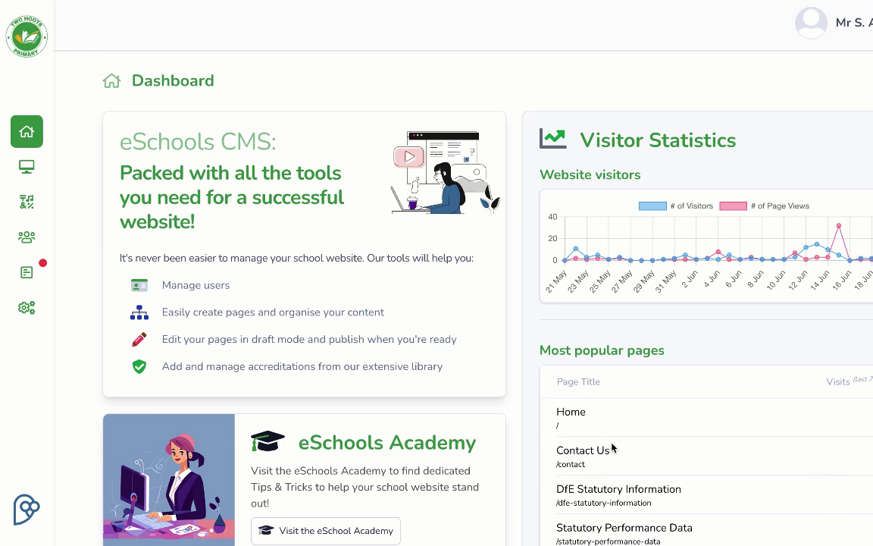
Review the dashboard's visitor statistics, most popular pages and most popular downloads
scroll(561, 455, down, 1)
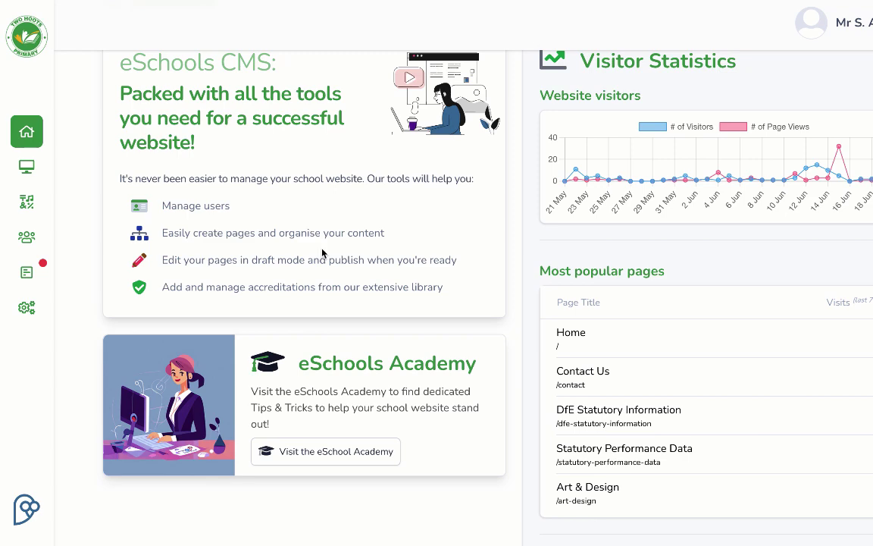
scroll(437, 423, up, 1)
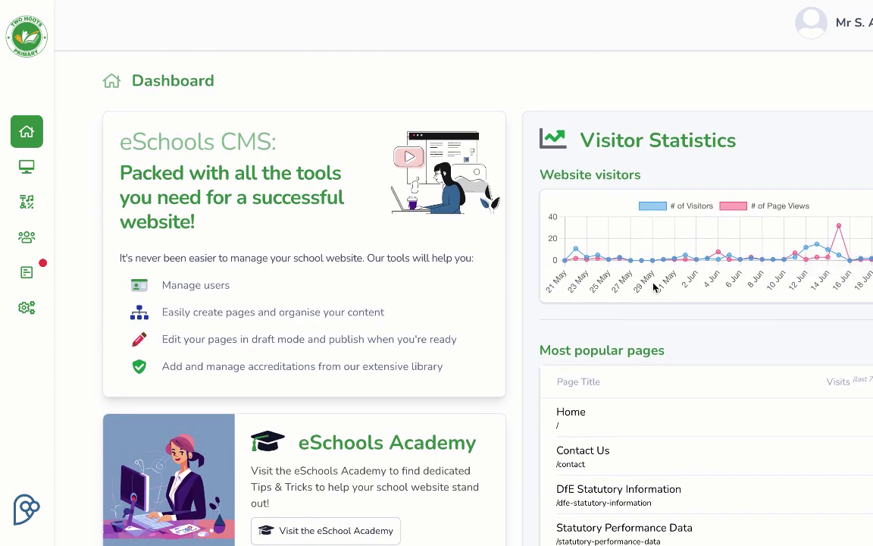
scroll(764, 360, down, 1)
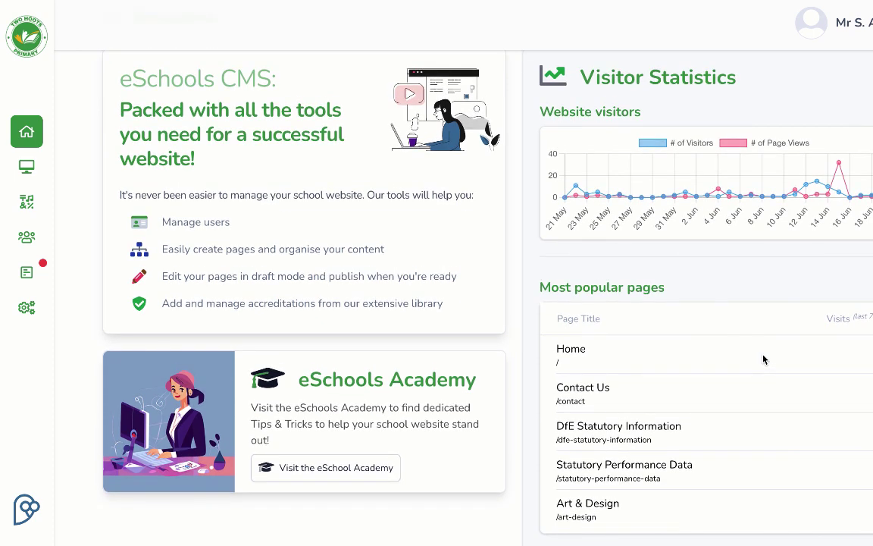
scroll(761, 332, down, 1)
scroll(680, 383, down, 2)
scroll(690, 383, down, 2)
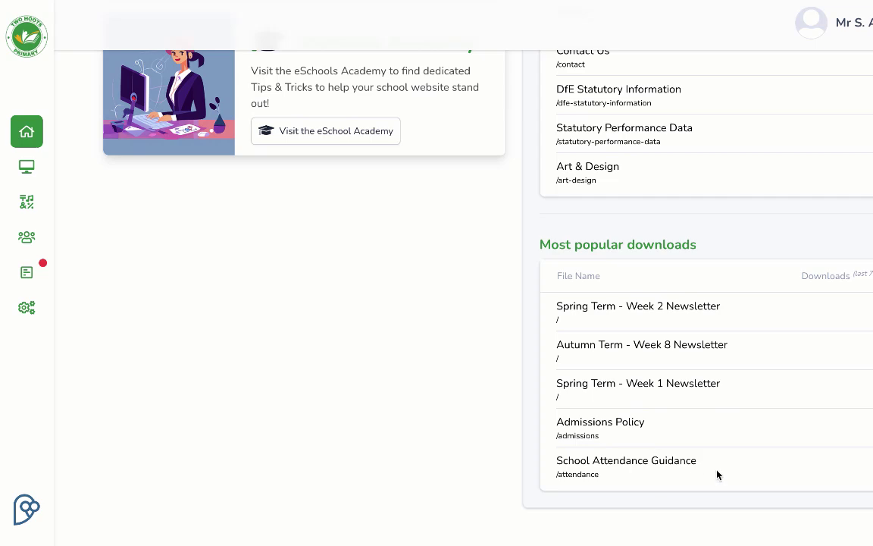
scroll(718, 474, up, 5)
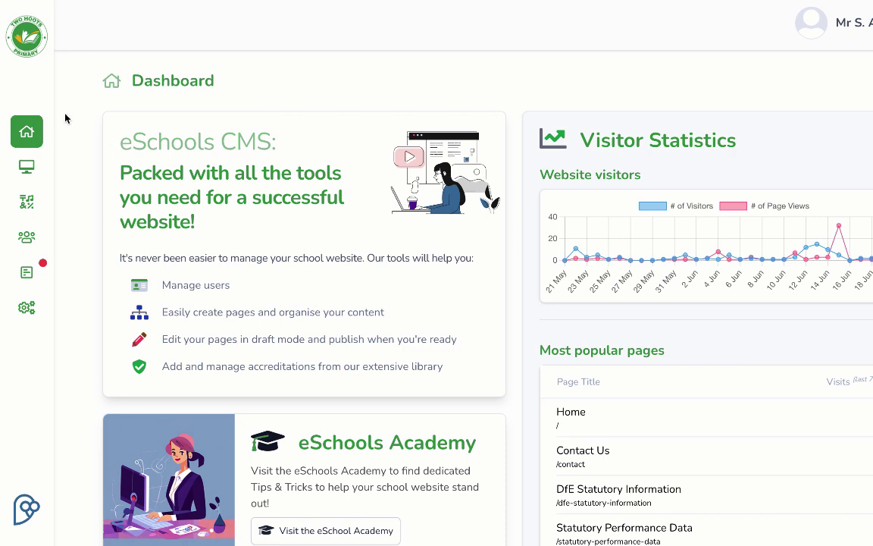
In the Pages list, move Parents above About Us, and Key Info directly below Home
mouse_move(52, 107)
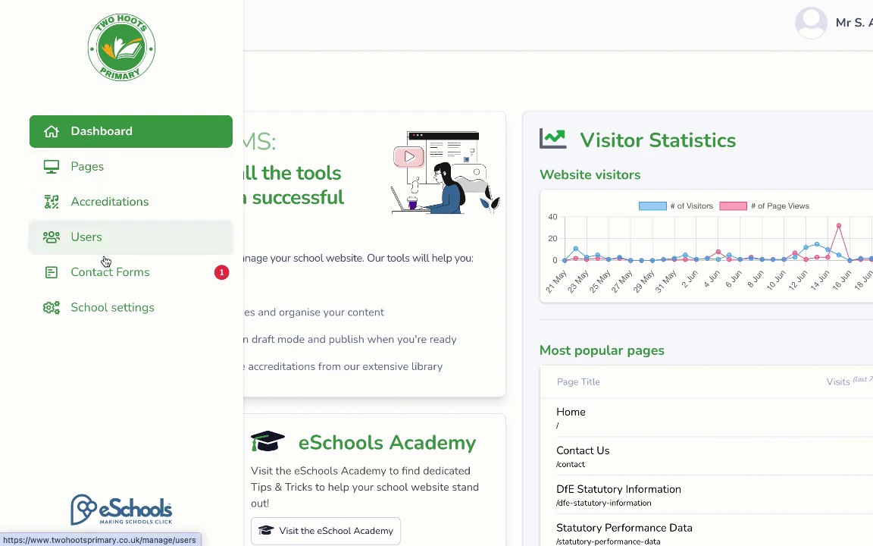
click(105, 176)
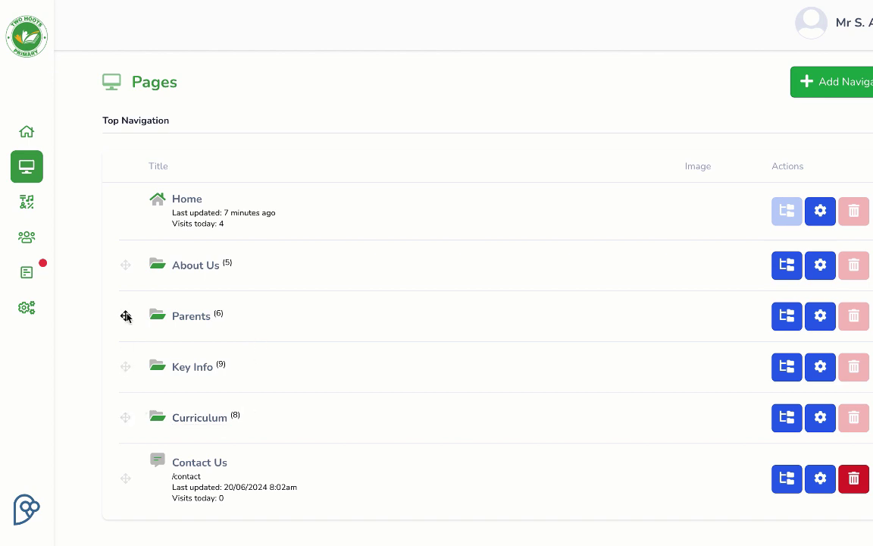
drag(126, 316, 126, 264)
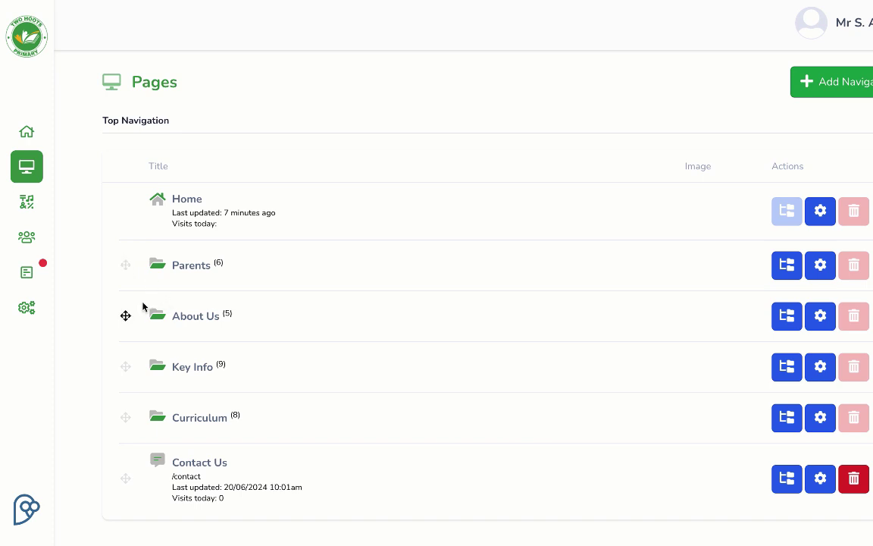
drag(123, 378, 130, 262)
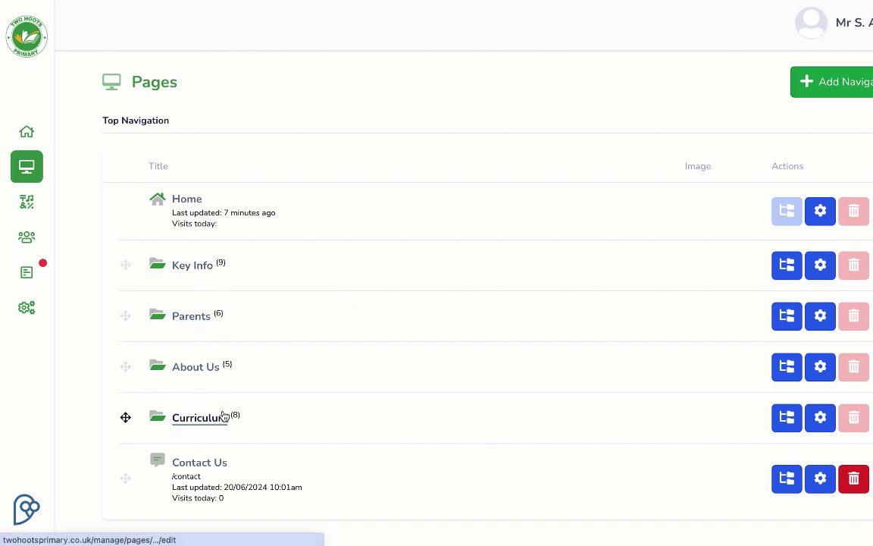
Open the Key Info section and review its list of subpages
click(192, 267)
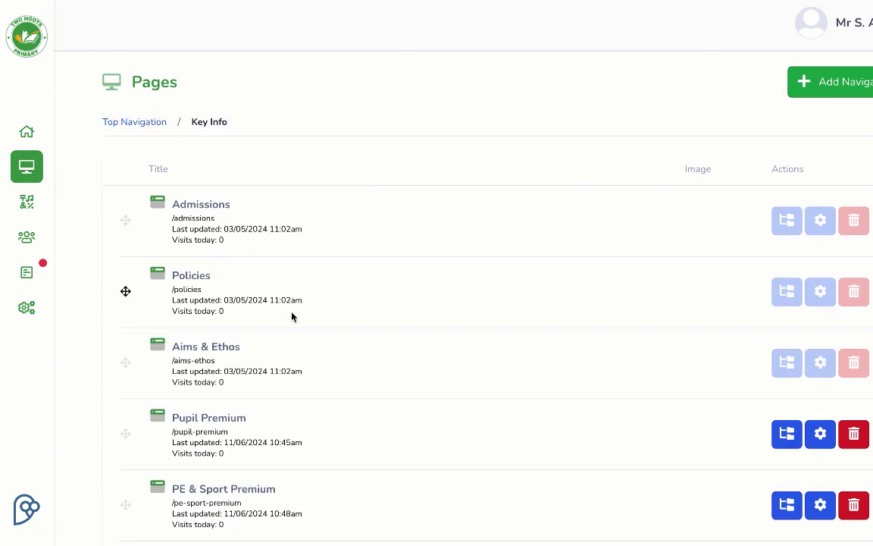
scroll(308, 398, down, 1)
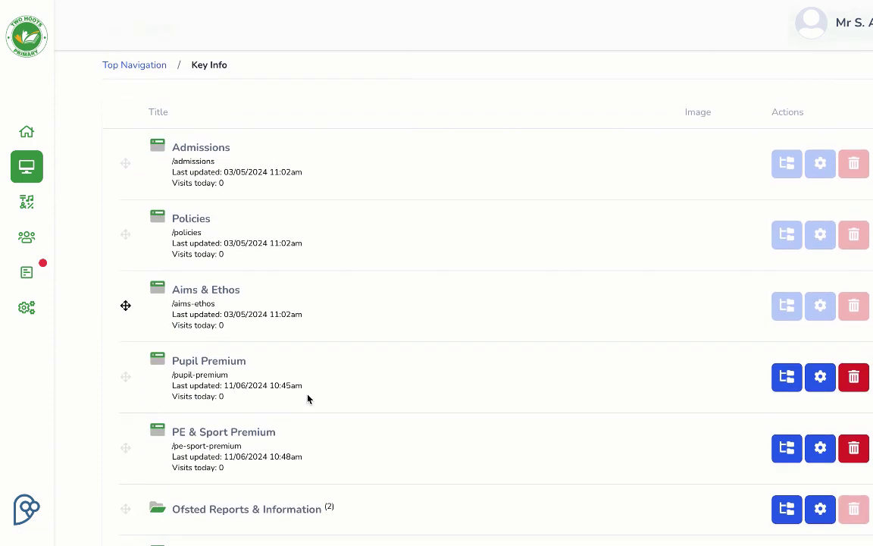
scroll(307, 398, down, 1)
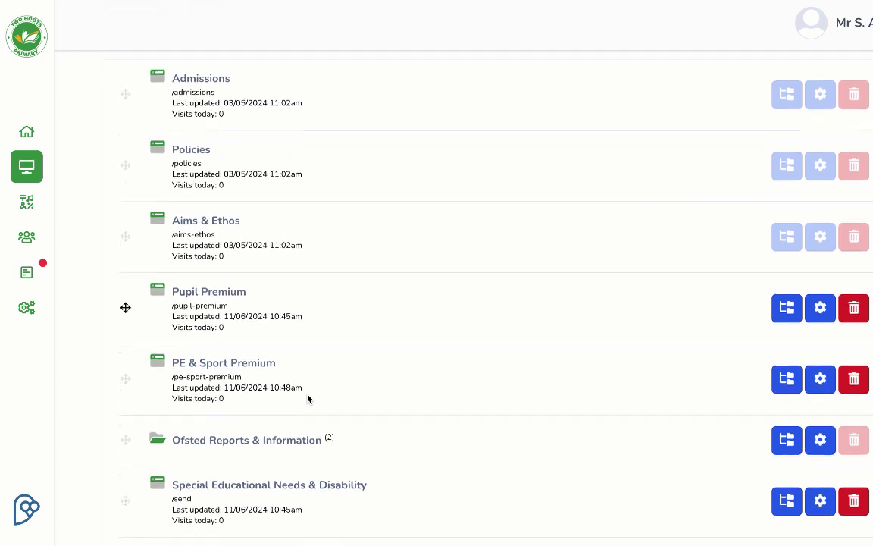
scroll(308, 398, down, 2)
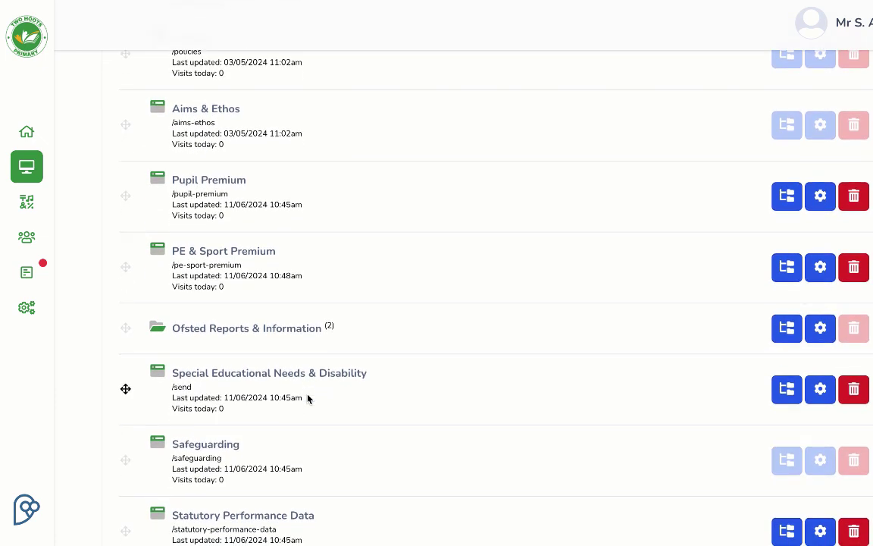
scroll(308, 398, up, 2)
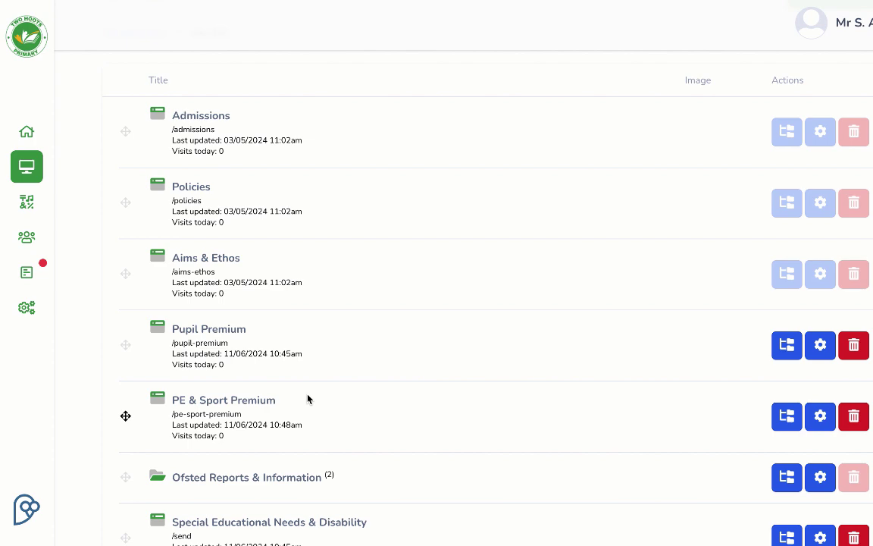
scroll(307, 398, up, 2)
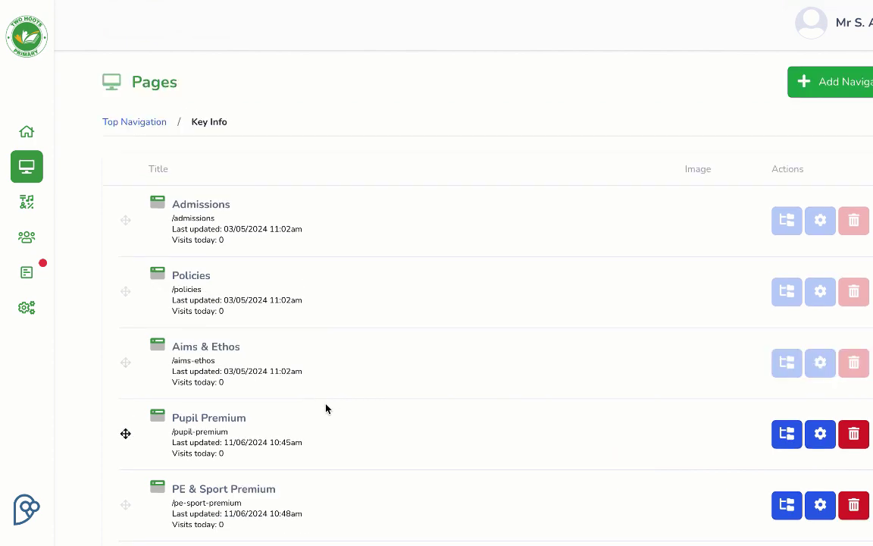
scroll(325, 408, down, 5)
scroll(326, 409, down, 1)
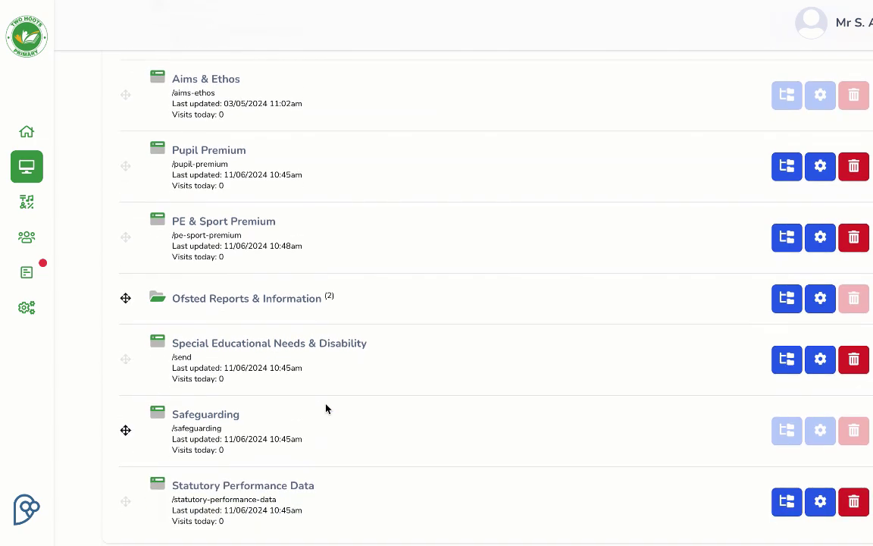
scroll(326, 409, up, 2)
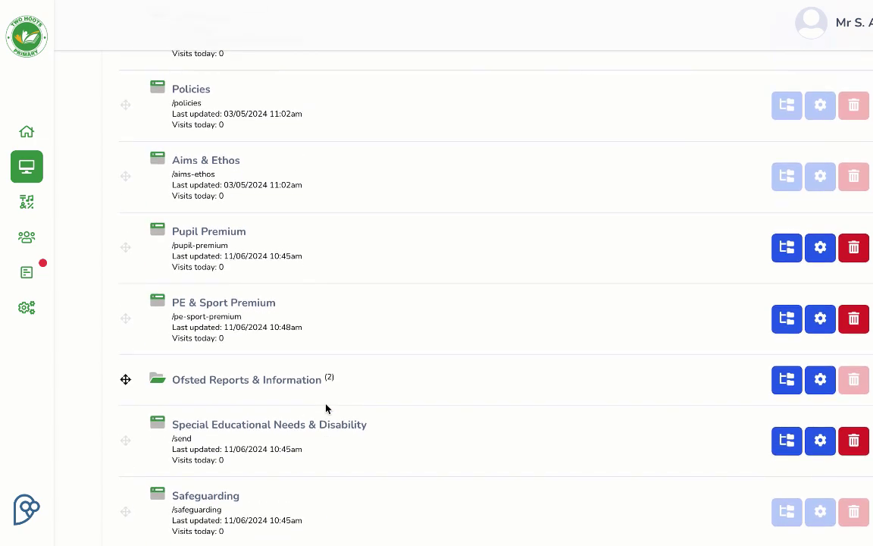
scroll(326, 409, up, 4)
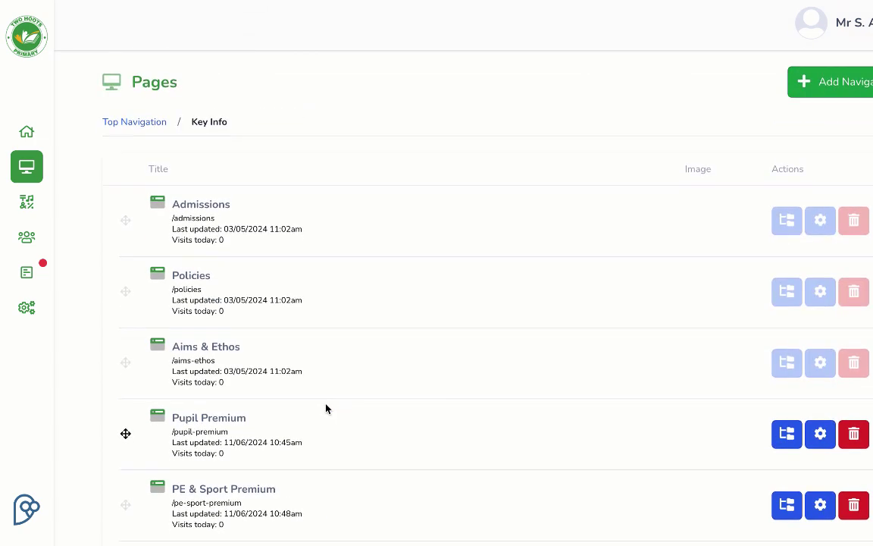
scroll(326, 409, down, 2)
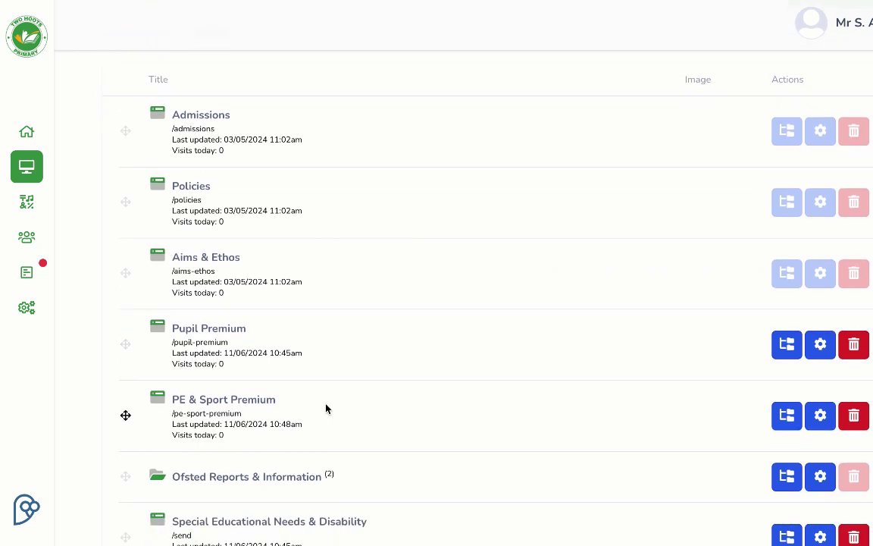
Try repositioning PE & Sport Premium within Key Info, and check which sections it can be moved to without saving
drag(123, 417, 135, 436)
scroll(439, 445, down, 2)
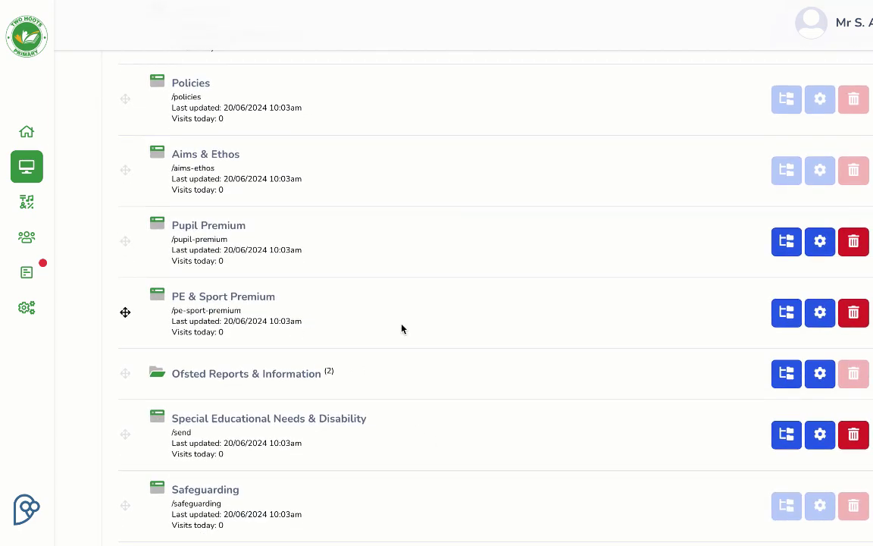
click(789, 322)
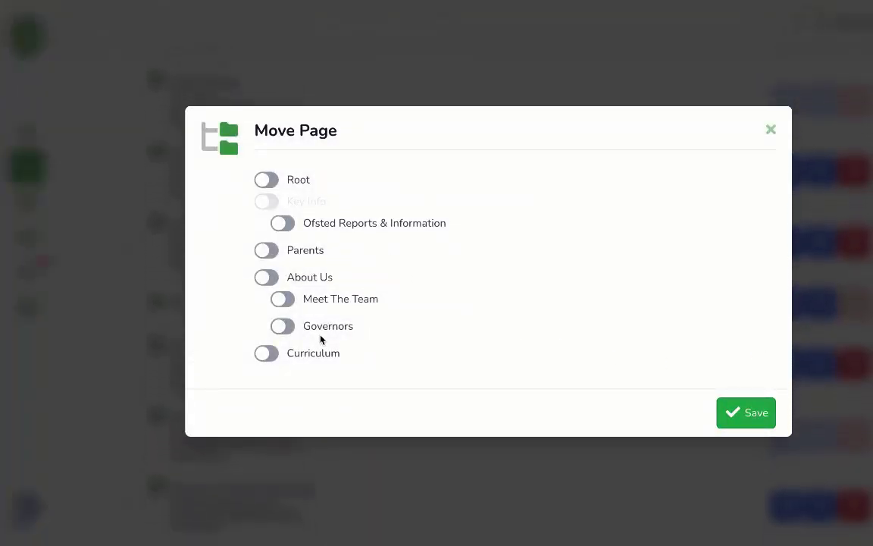
click(771, 129)
scroll(412, 308, up, 2)
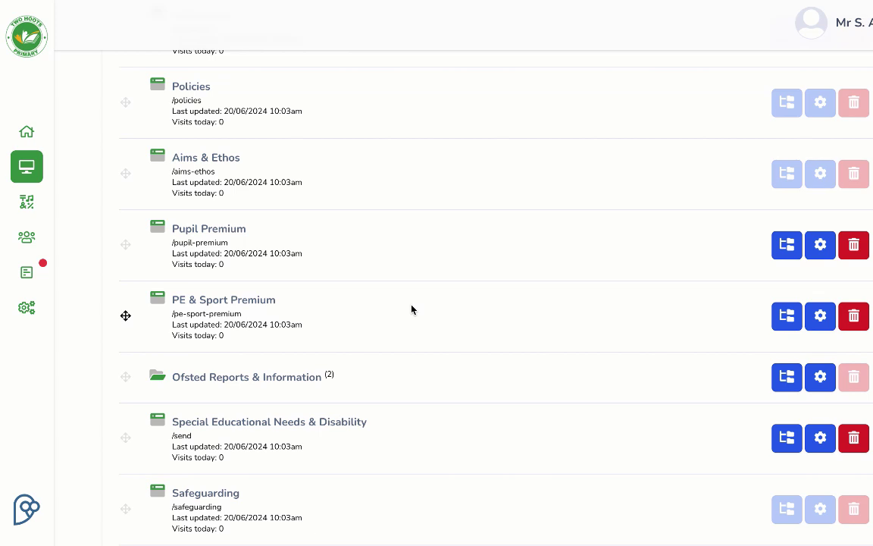
Open the PE & Sport Premium page and create an editable draft of it, leaving the version list closed
click(204, 304)
scroll(490, 320, down, 3)
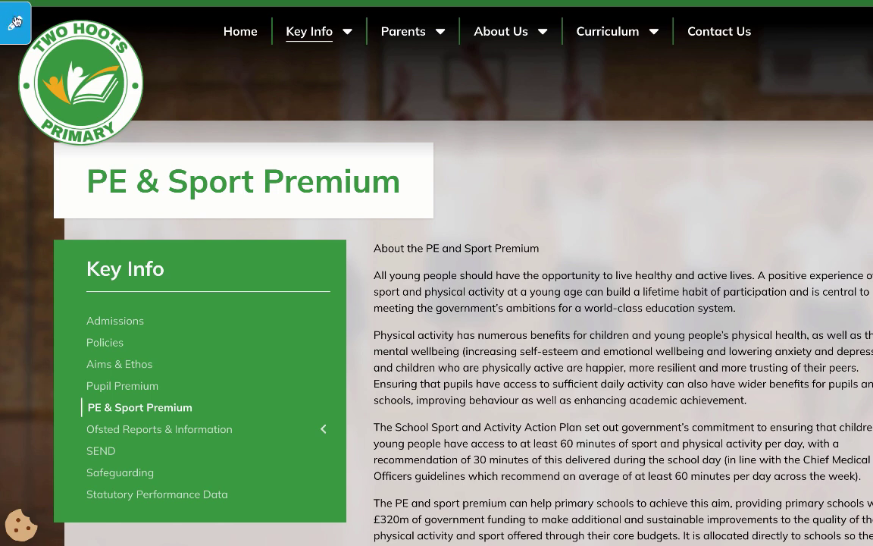
click(15, 25)
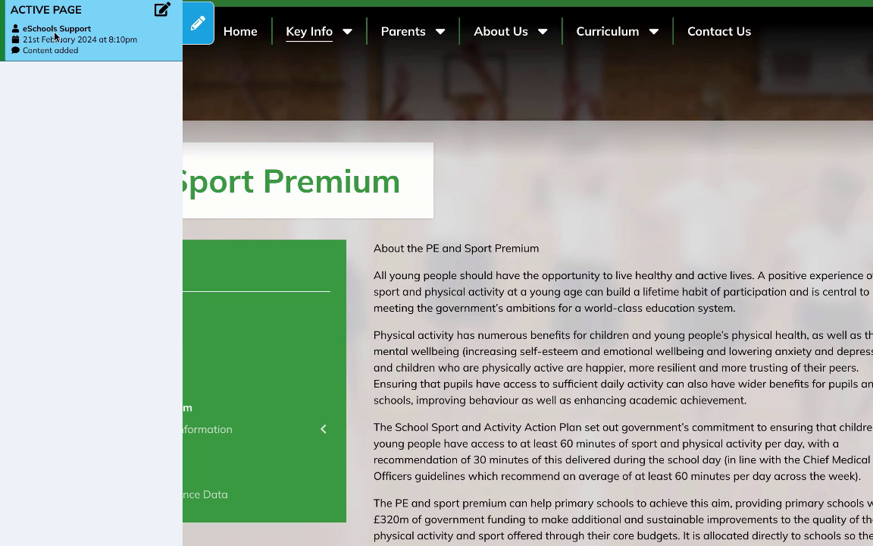
click(163, 12)
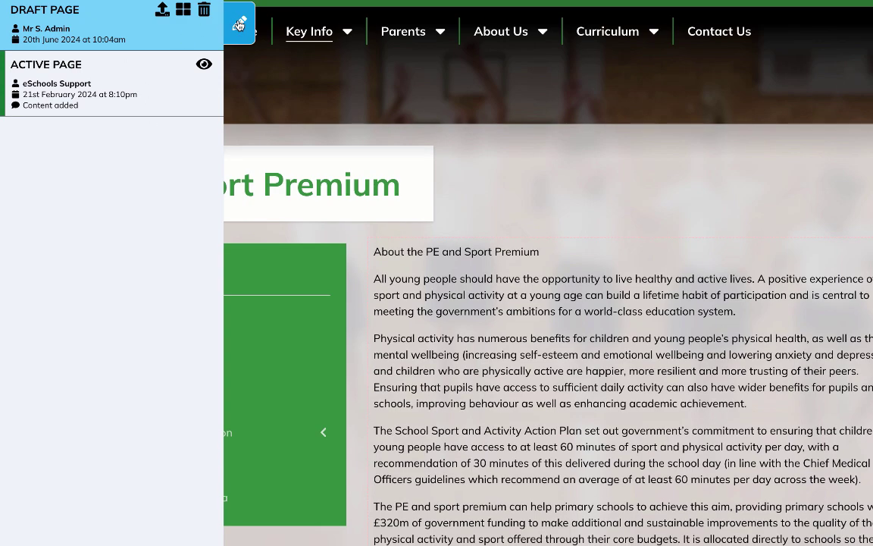
click(239, 25)
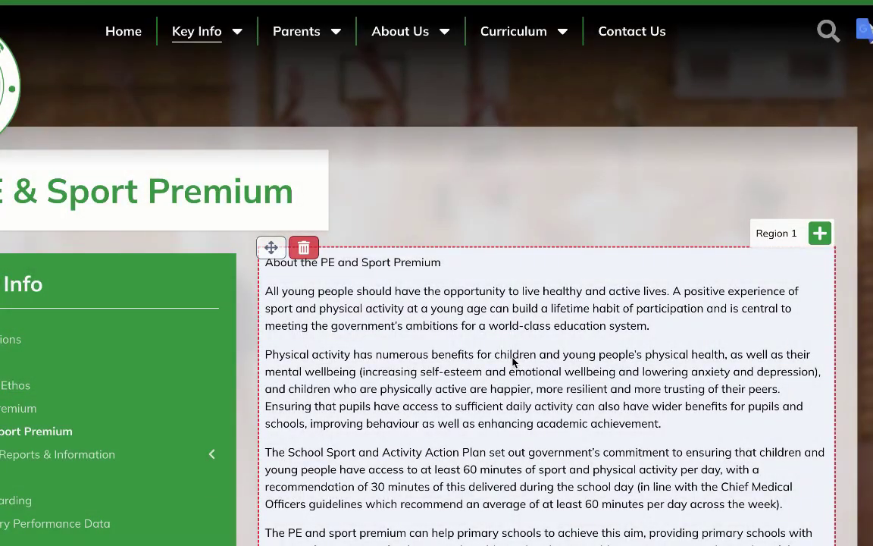
Examine the draft's editable text block and the PE & Sport Premium documents and link beneath it
scroll(603, 364, down, 1)
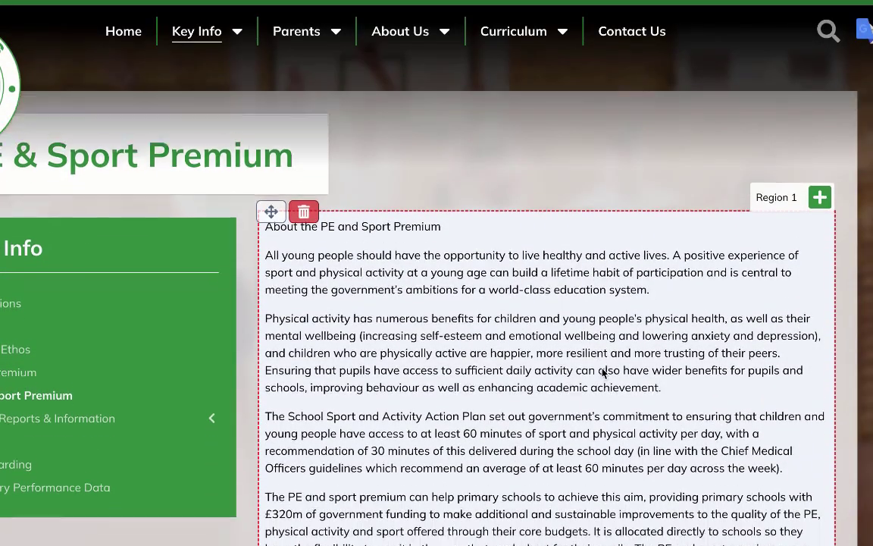
scroll(603, 372, down, 1)
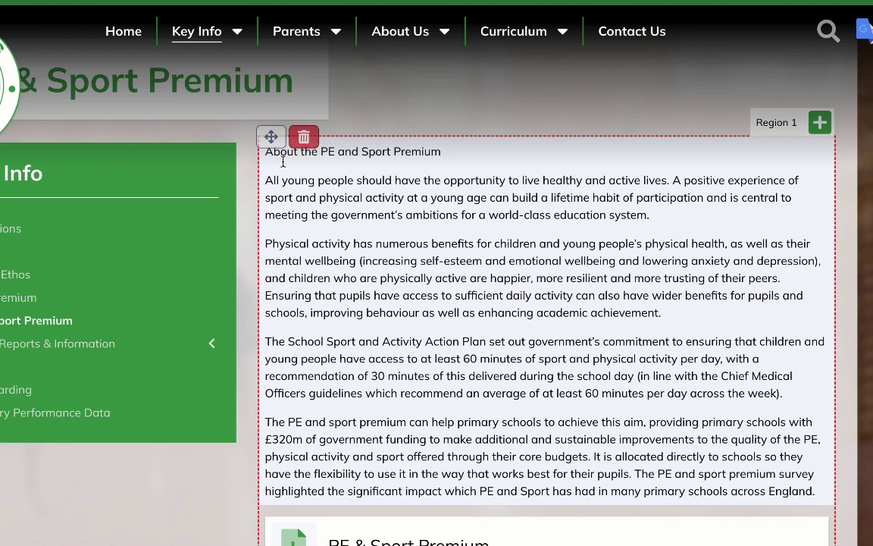
click(399, 220)
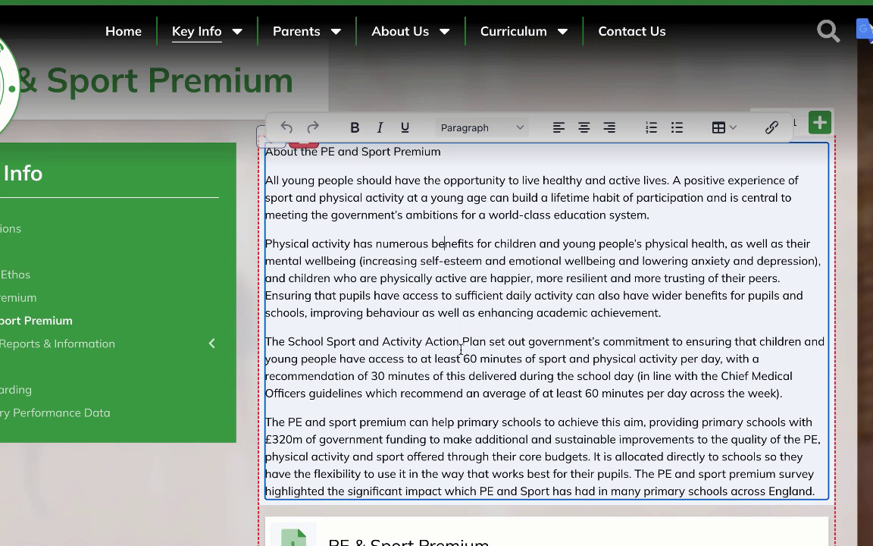
scroll(303, 251, down, 3)
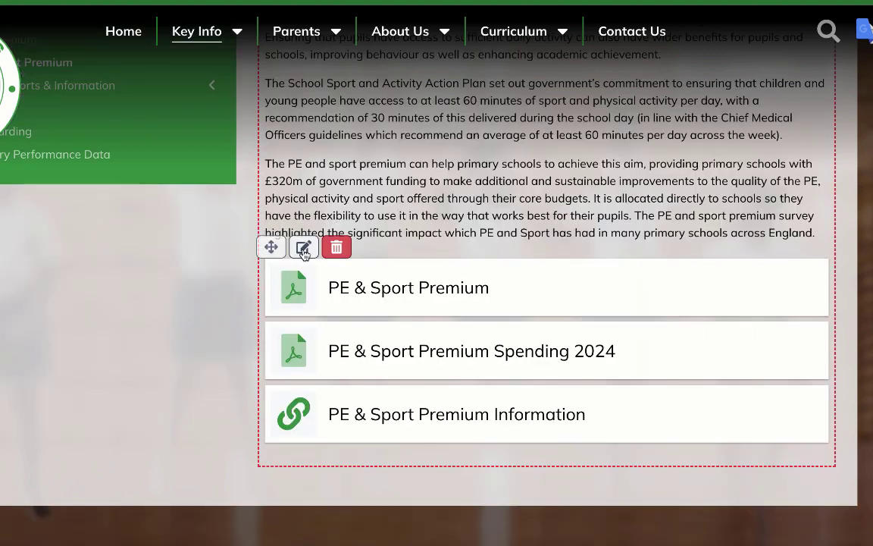
Return to the start of the draft's content and bring up the page elements that can be added to Region 1
scroll(483, 293, up, 3)
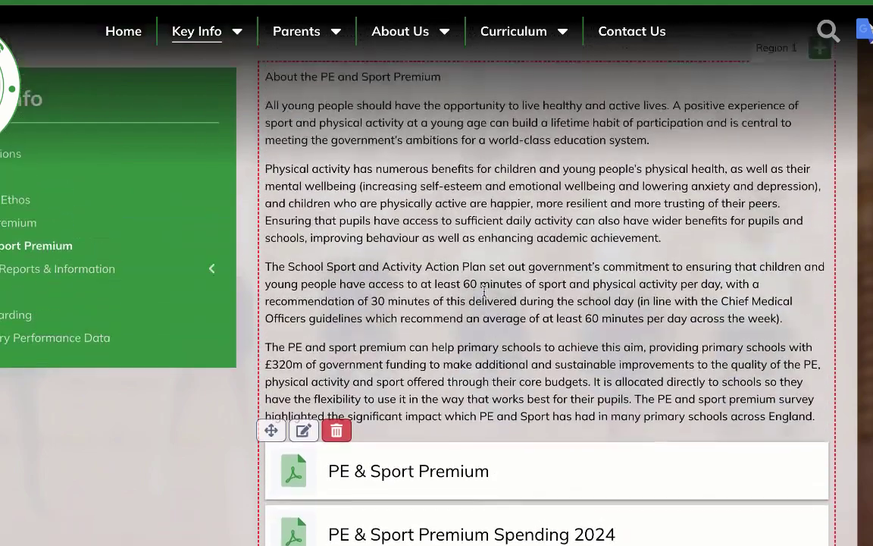
scroll(485, 296, up, 1)
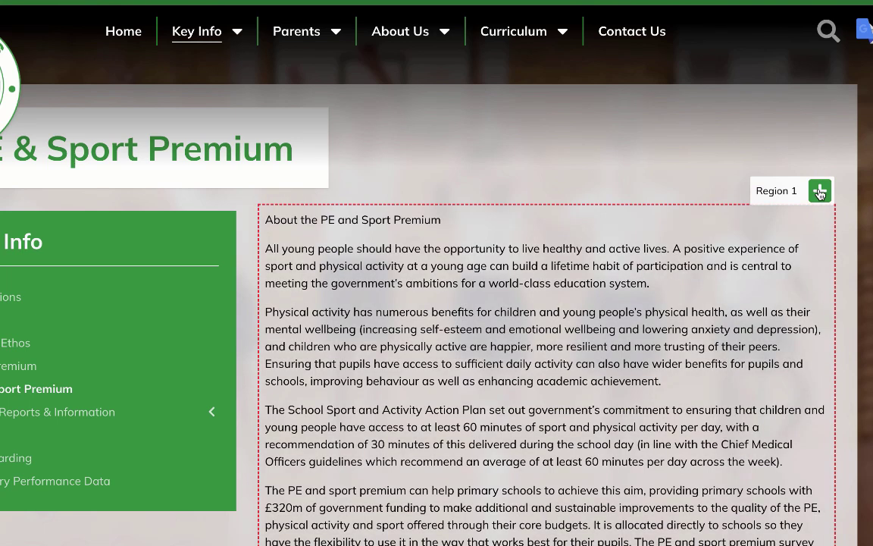
click(819, 192)
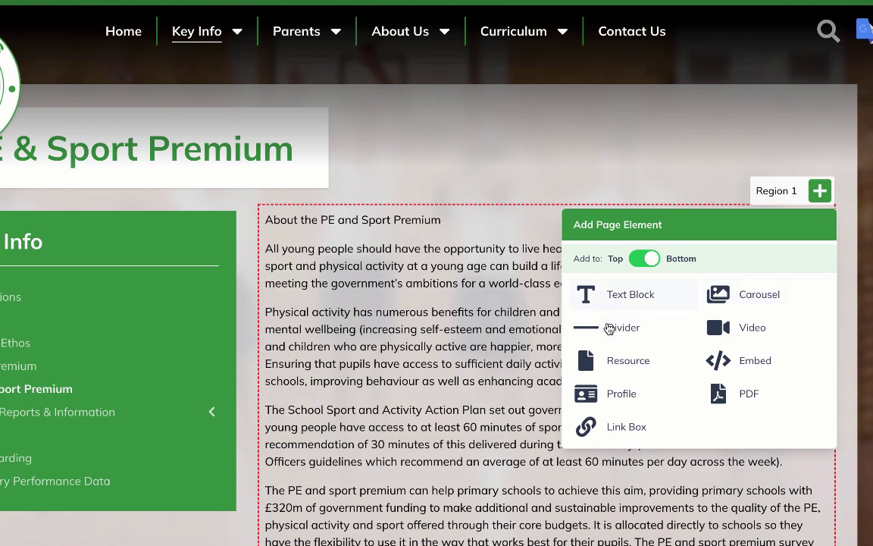
Open the PE & Sport Premium page's version list and examine the actions offered for the draft, including deletion
scroll(611, 362, down, 1)
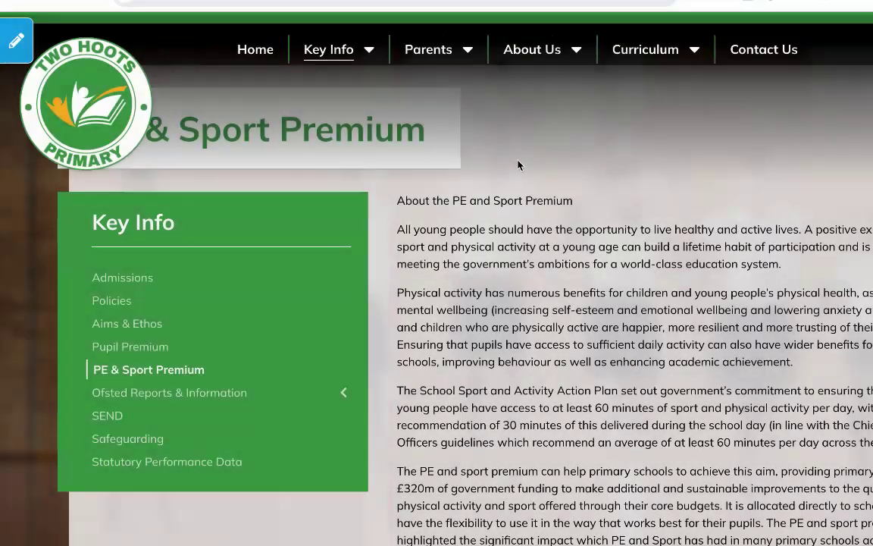
click(16, 40)
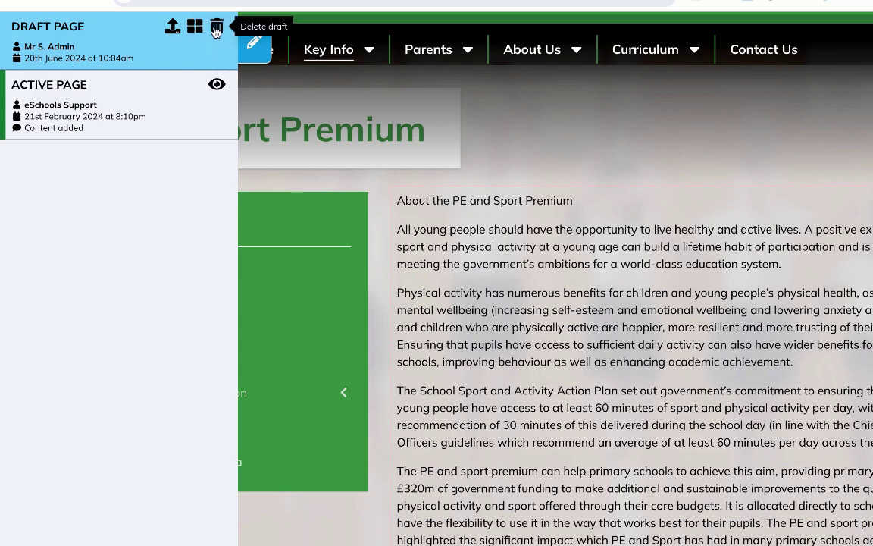
click(216, 29)
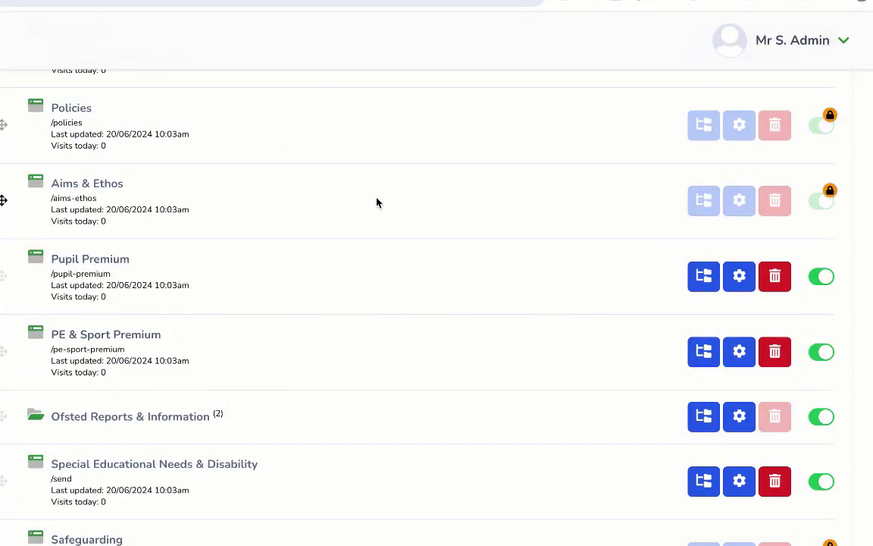
Review the Key Info page list and examine the lock marker on the Admissions page
scroll(405, 213, up, 1)
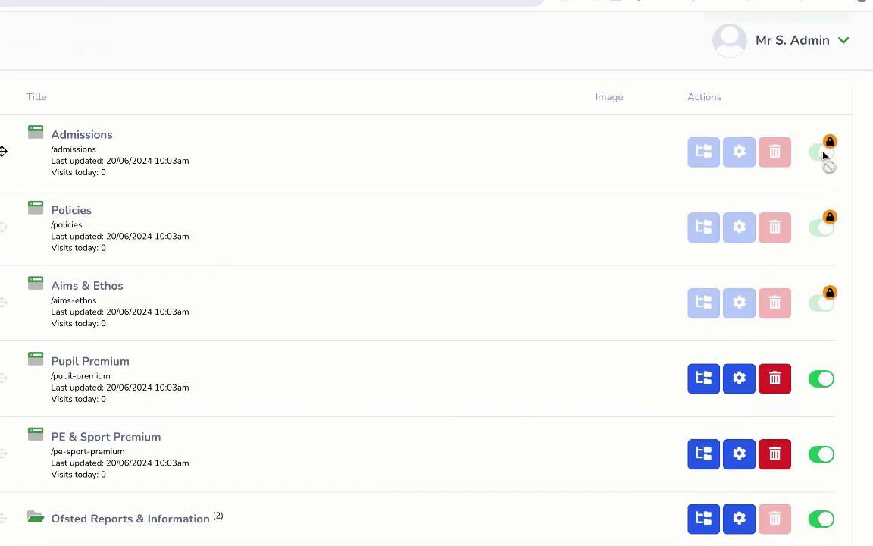
scroll(597, 239, up, 3)
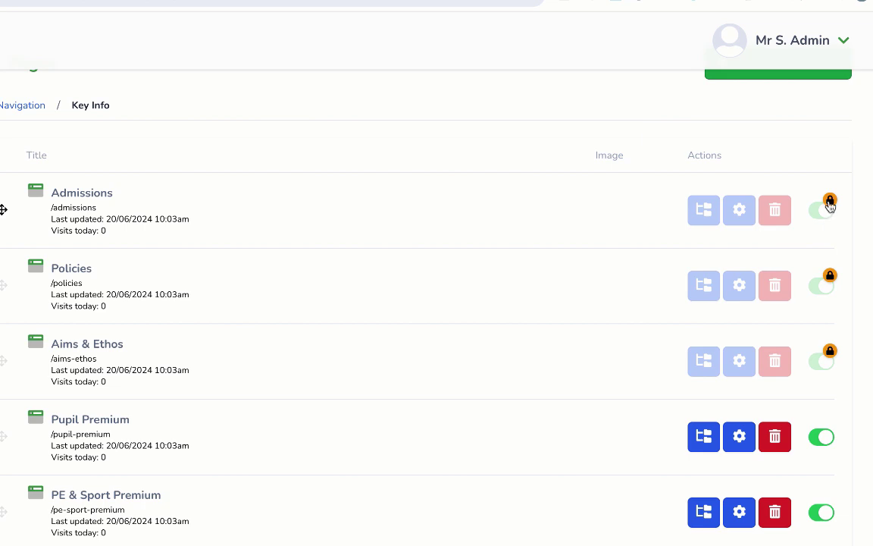
mouse_move(832, 202)
scroll(687, 255, up, 1)
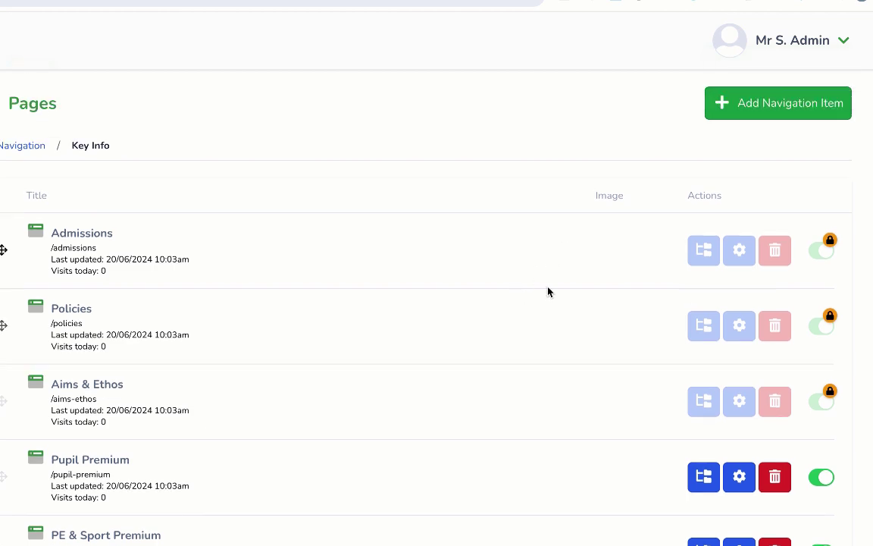
Begin a new navigation item of type Page under Key Info and review its fields and page layout choices without saving
click(728, 111)
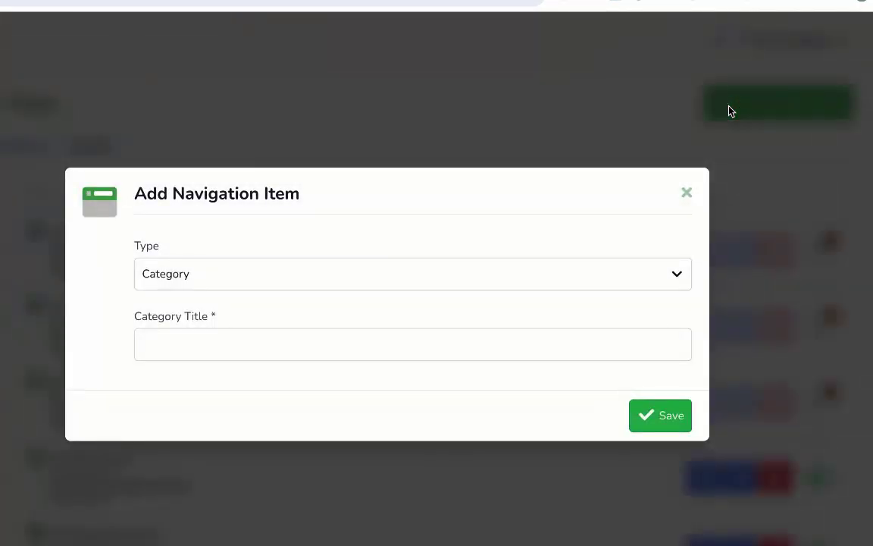
click(677, 276)
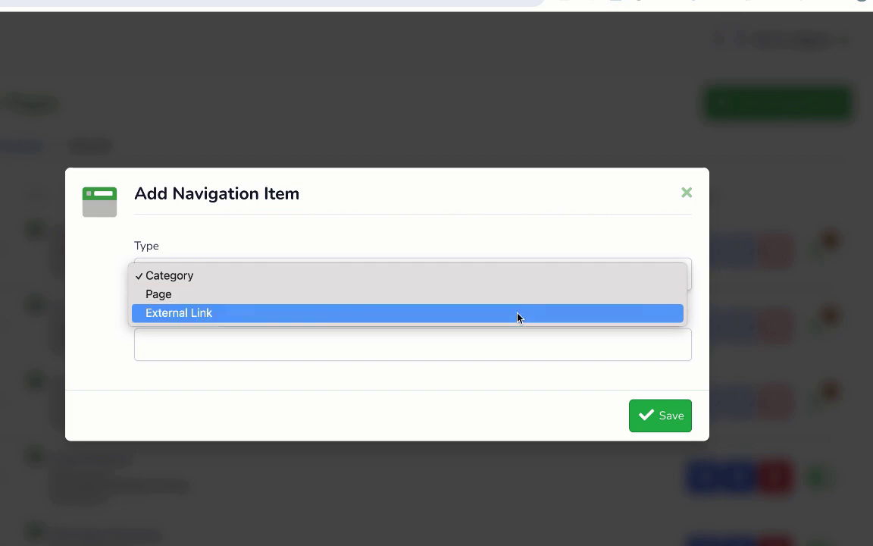
click(463, 296)
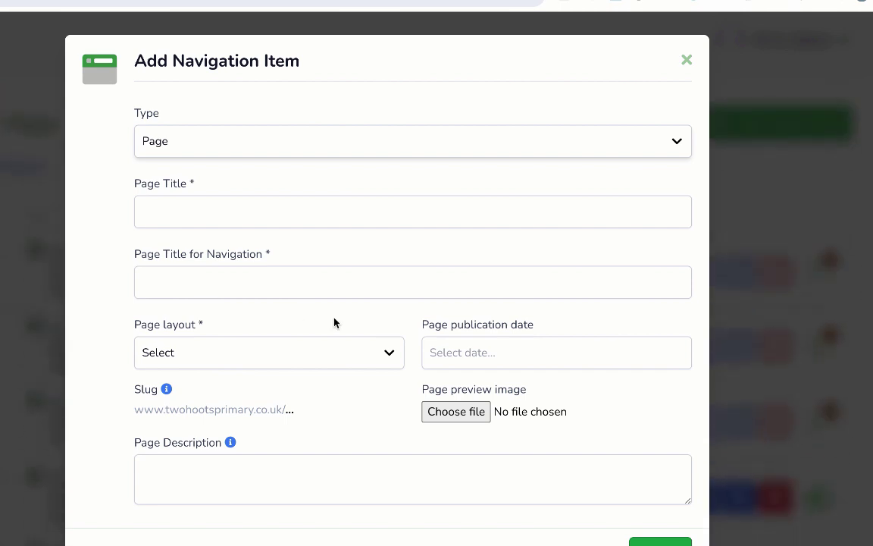
click(388, 354)
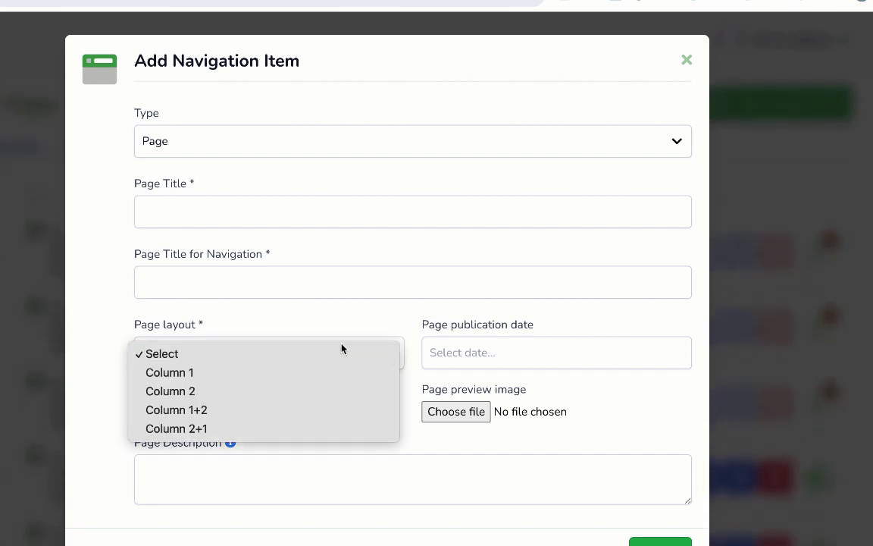
click(325, 327)
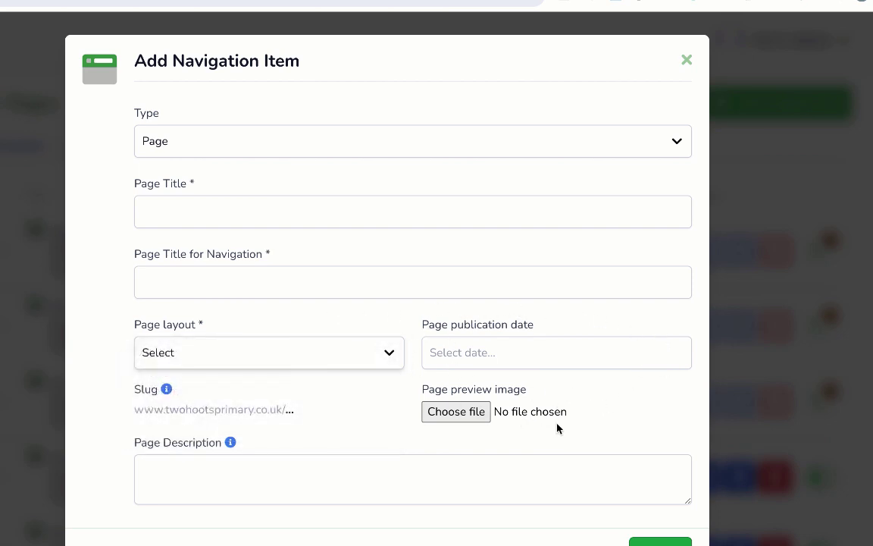
scroll(510, 429, down, 1)
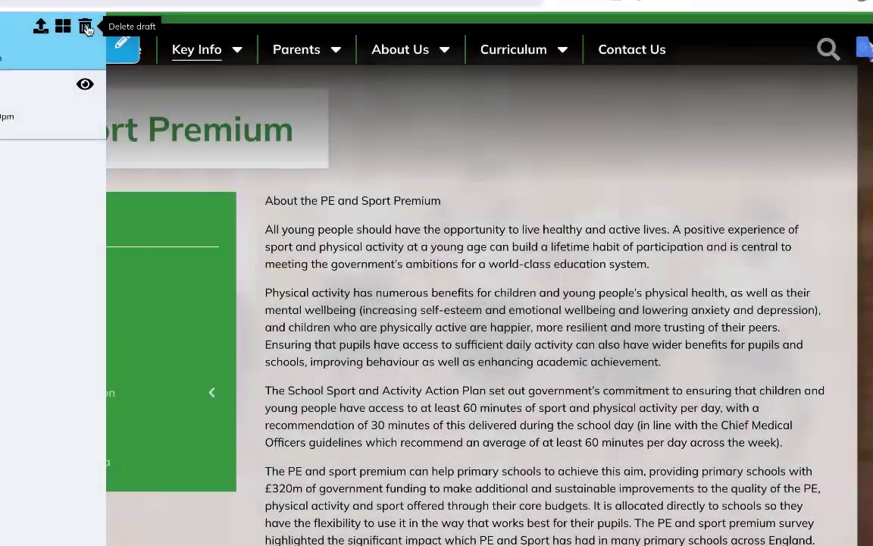
Delete the PE & Sport Premium page's draft, entering "delete" as the confirmation word
click(87, 28)
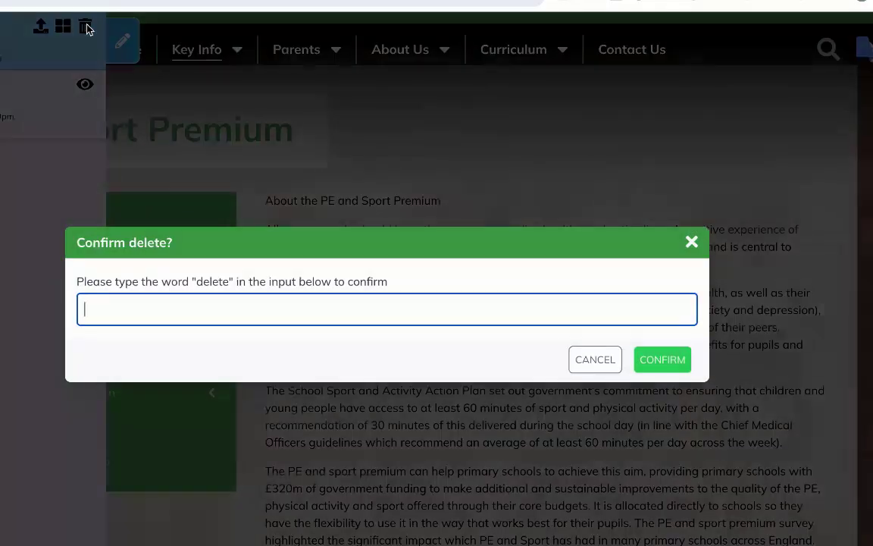
text(delete)
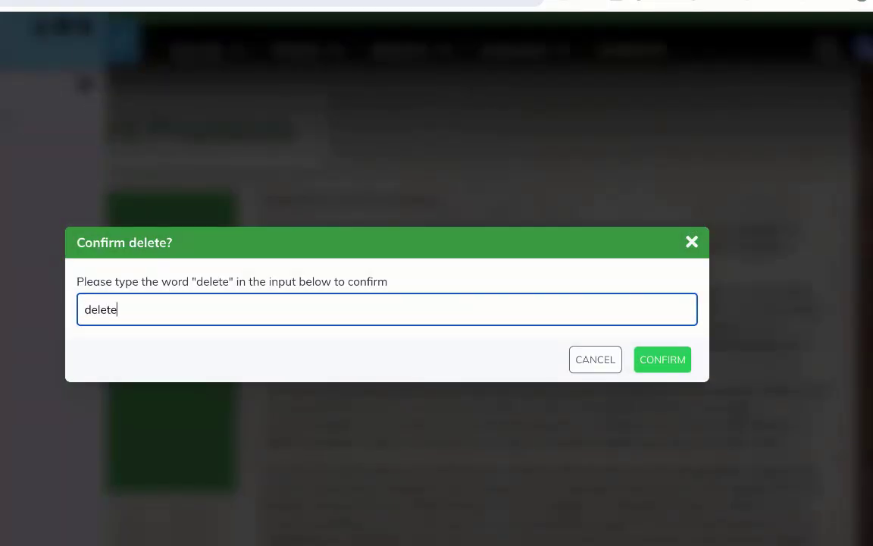
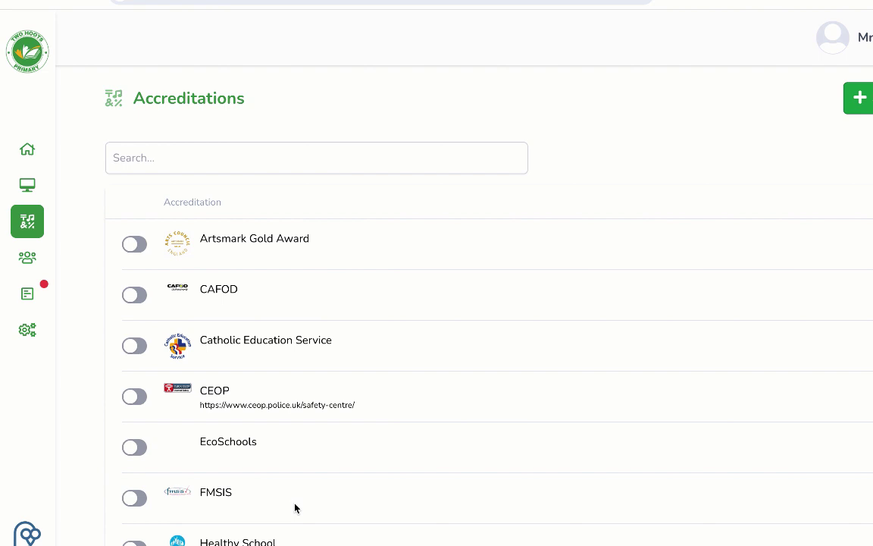
Open the Contact Forms section to review received submissions
mouse_move(92, 304)
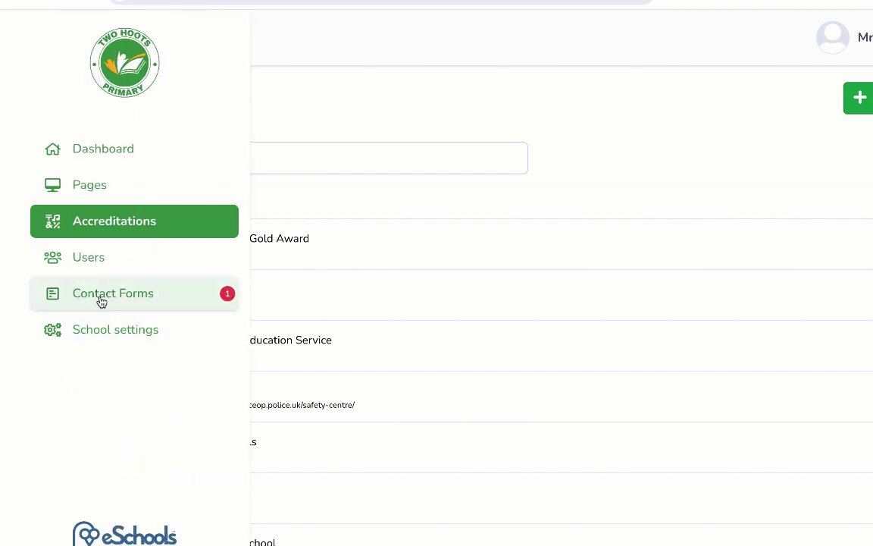
click(102, 302)
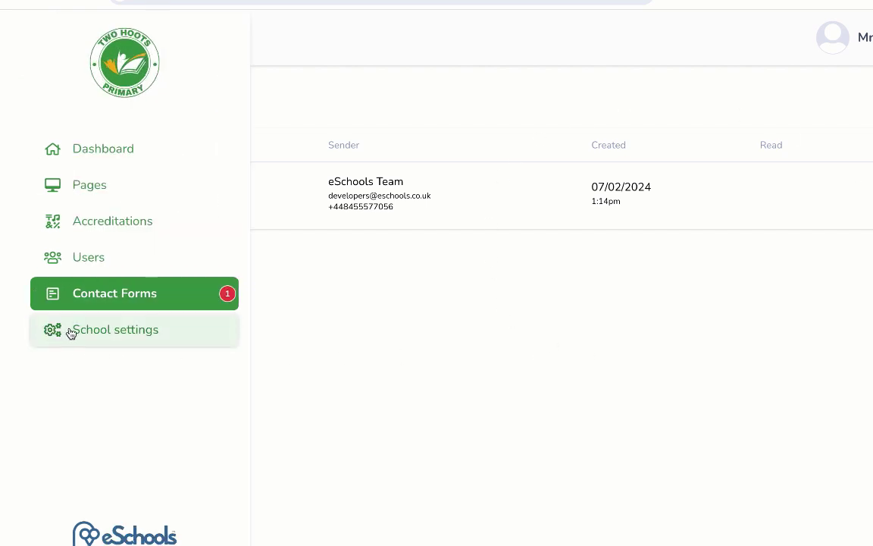
Review the School settings for social media, Important Message and website options, switching the message off and back on
click(71, 332)
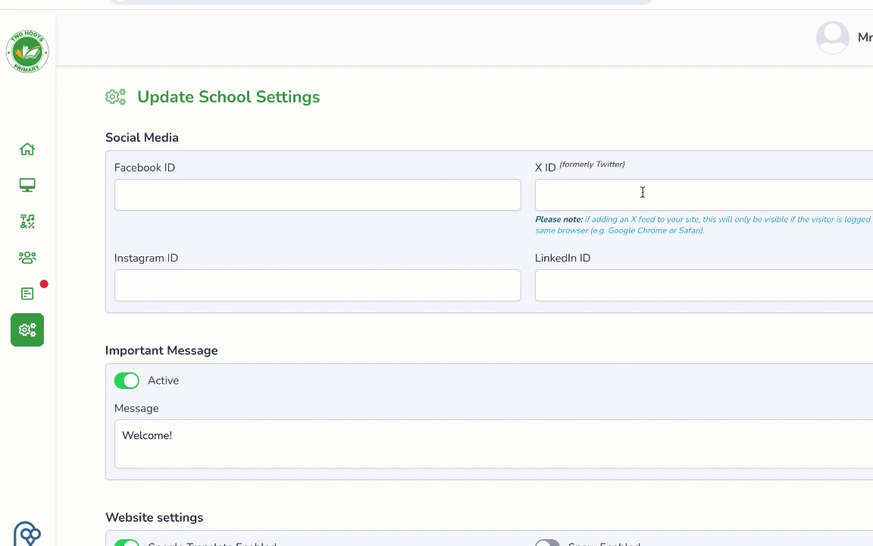
scroll(492, 298, down, 1)
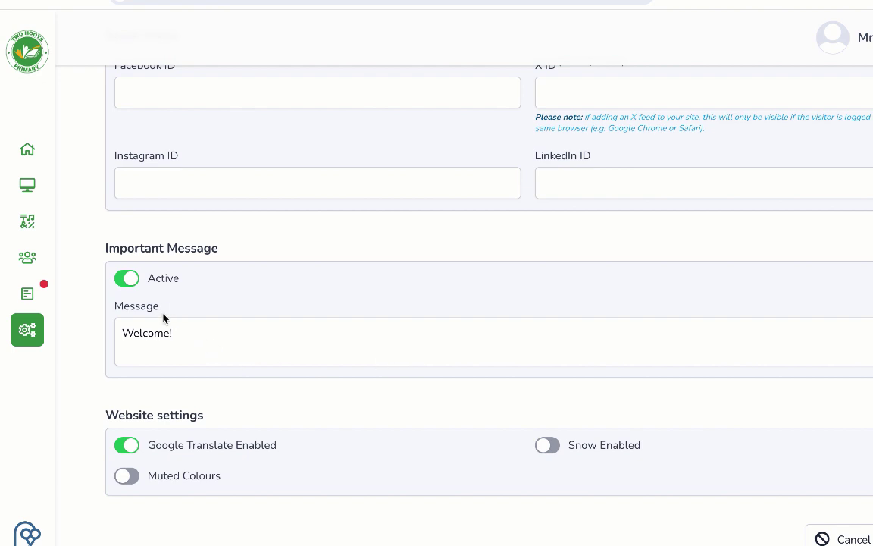
click(131, 282)
click(130, 280)
click(212, 339)
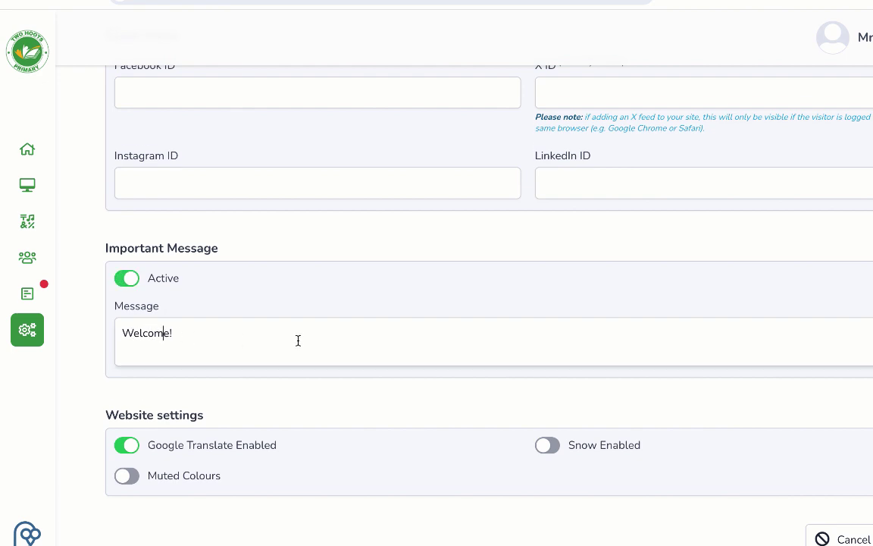
scroll(300, 342, down, 1)
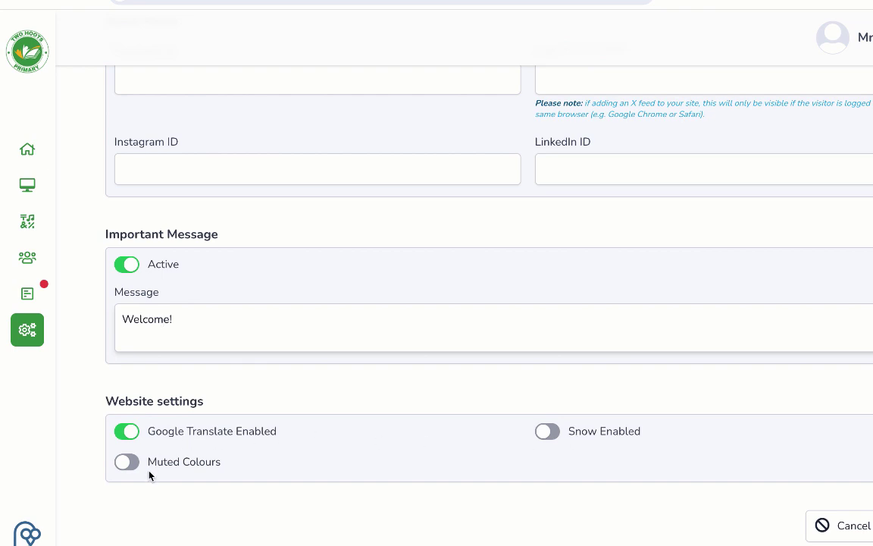
Open the Users section, inspect the new-user form and its role choices, and return to the user list without saving
mouse_move(16, 148)
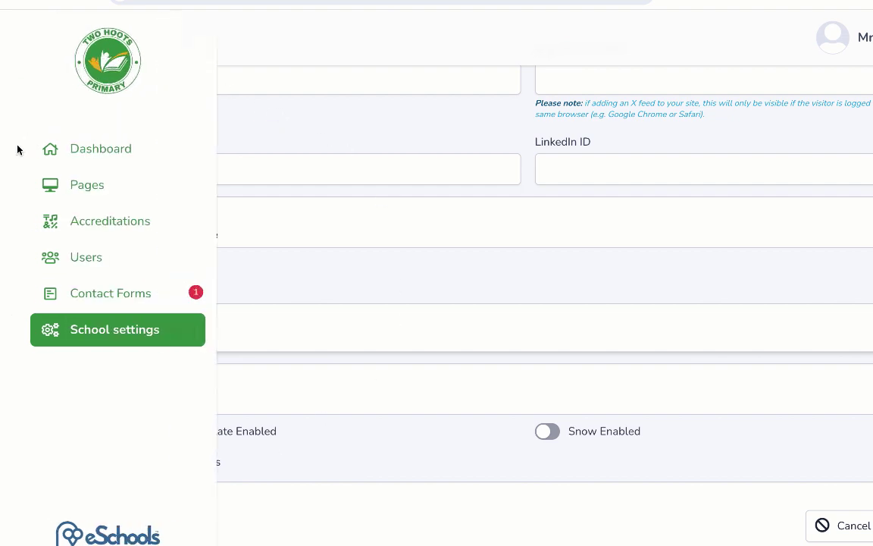
click(90, 263)
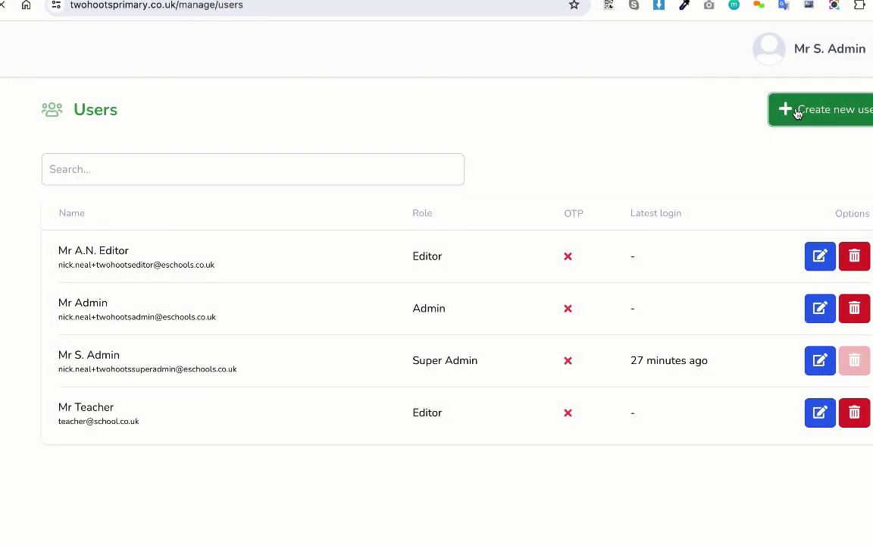
click(798, 113)
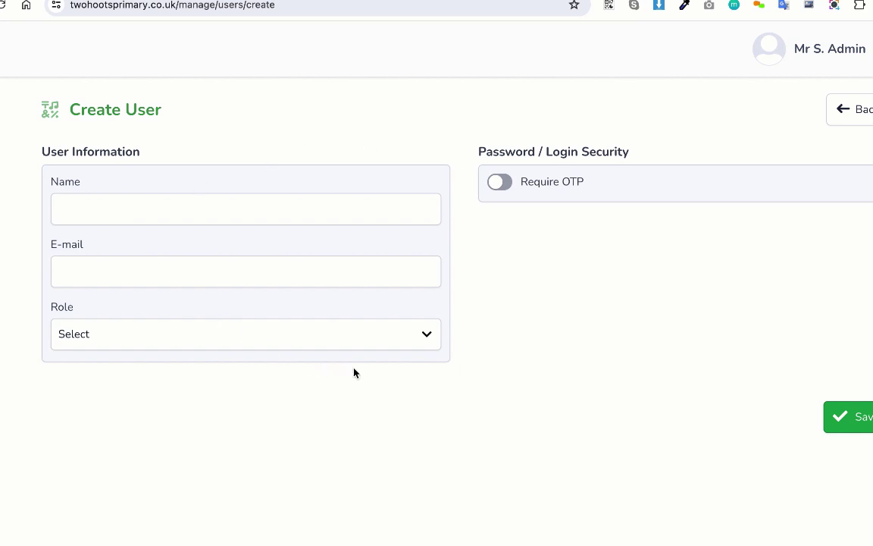
click(425, 334)
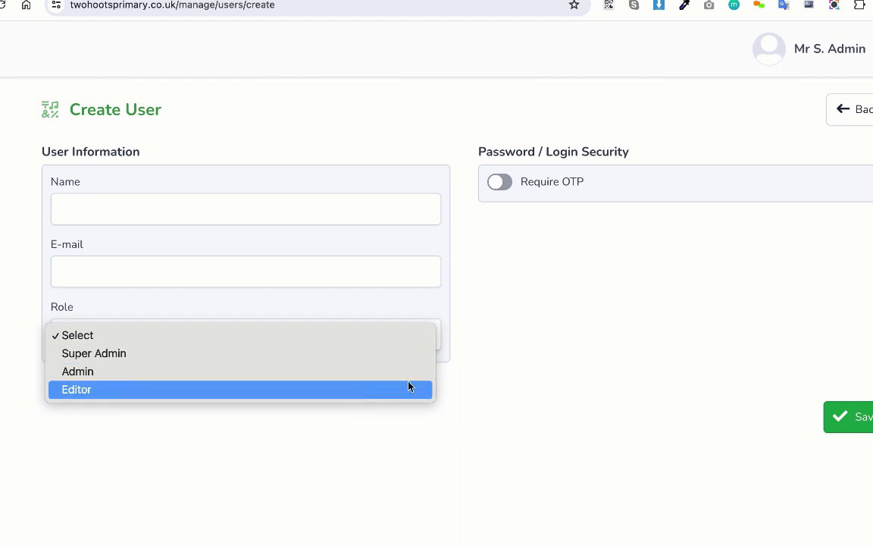
click(849, 118)
click(848, 118)
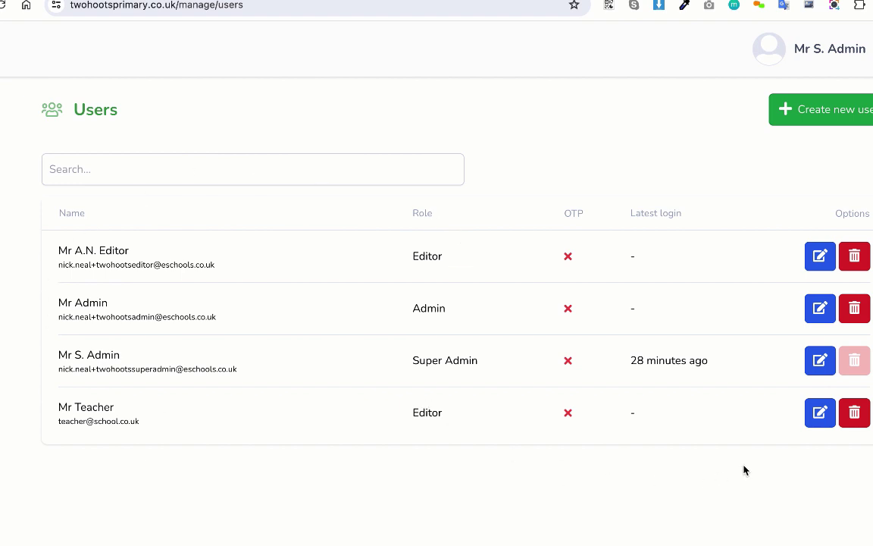
Open the teacher's Editor account and turn off its permission to edit all pages, exposing the individual page permissions
click(821, 414)
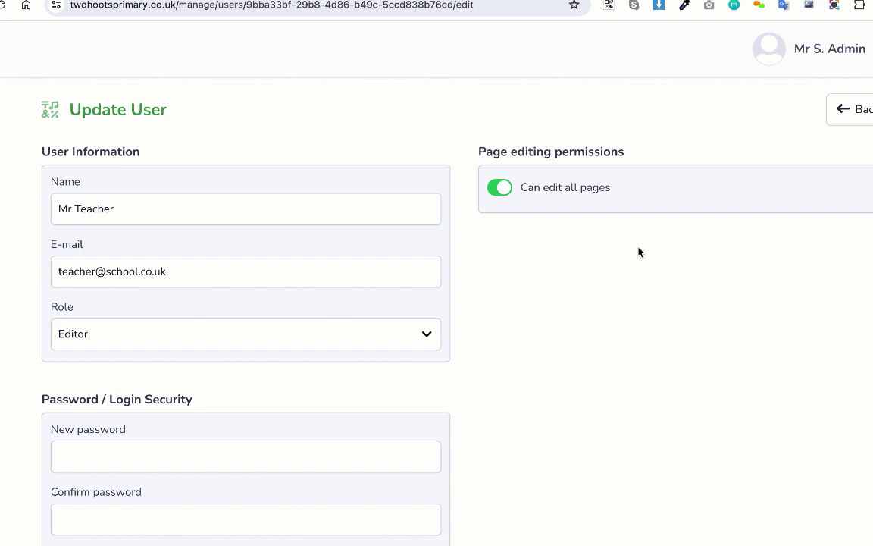
click(502, 191)
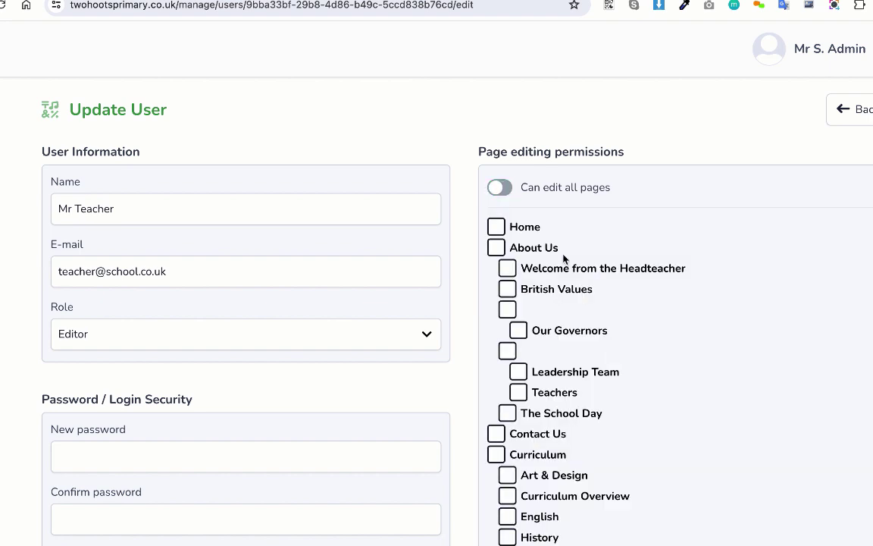
scroll(648, 420, down, 2)
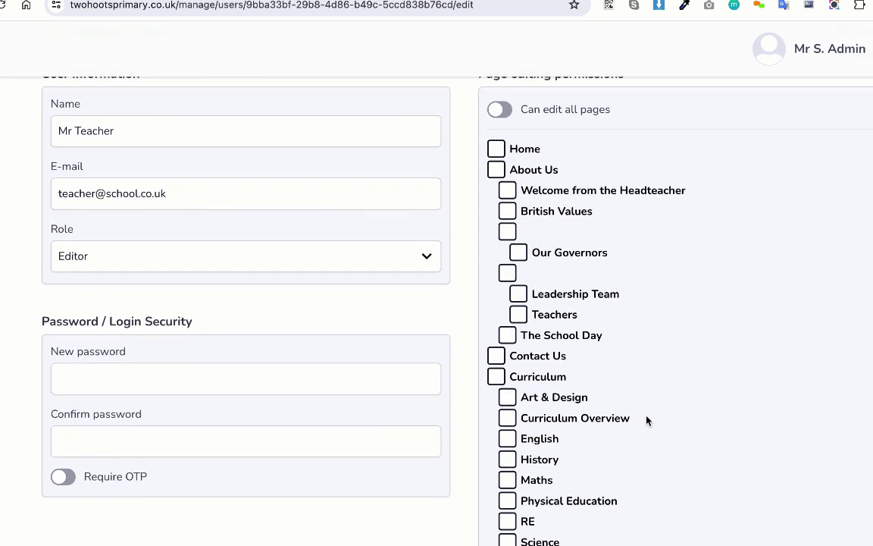
scroll(648, 420, down, 1)
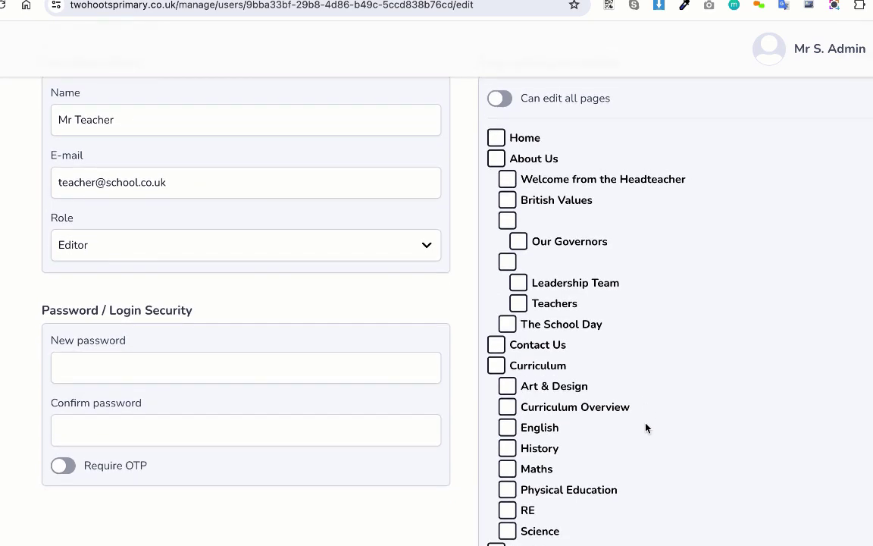
scroll(646, 427, down, 1)
scroll(624, 443, down, 2)
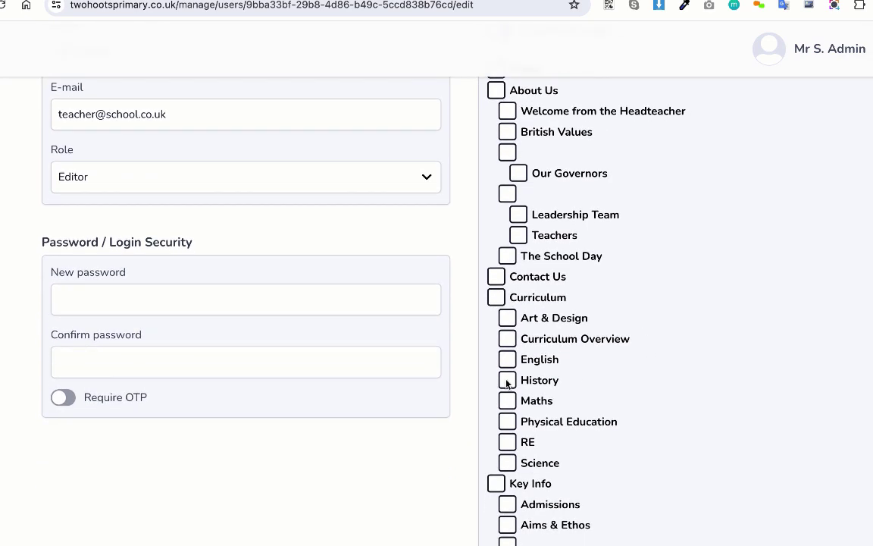
Try granting individual editing permission for Art & Design and Curriculum Overview, and clear both again
click(507, 318)
click(507, 339)
click(507, 319)
click(507, 339)
Grant the teacher's account editing permission for the whole Curriculum section
click(496, 297)
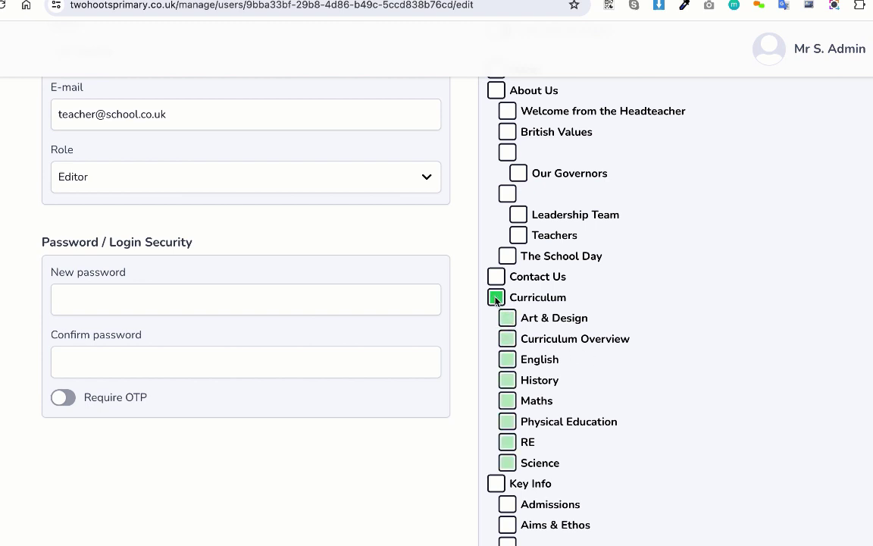
scroll(699, 481, up, 2)
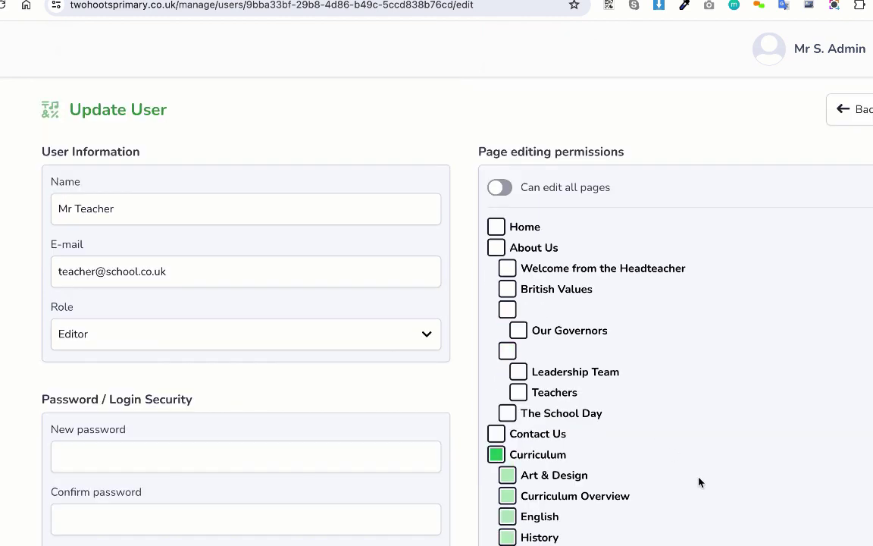